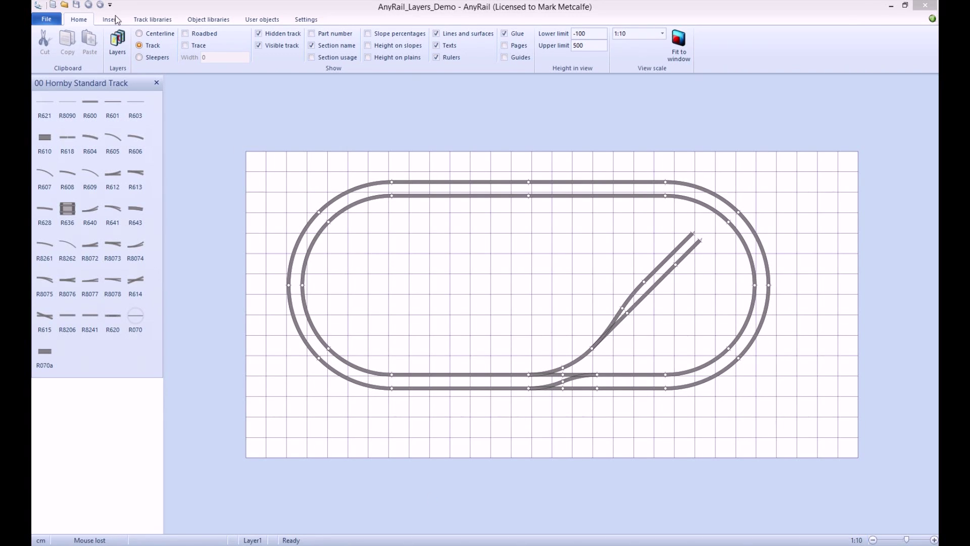
Step: Show the layer list, add a new layer and name it Scenery
left_click(117, 40)
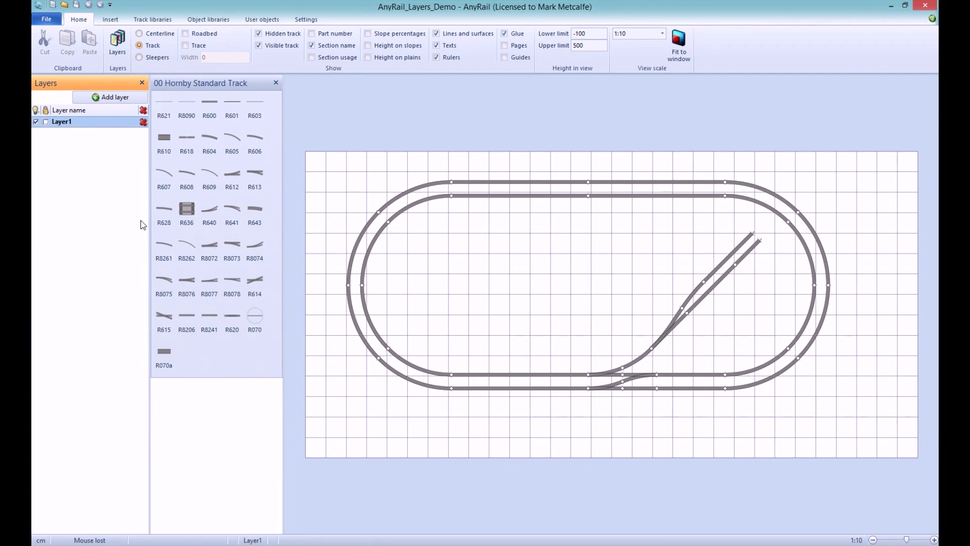
left_click(121, 100)
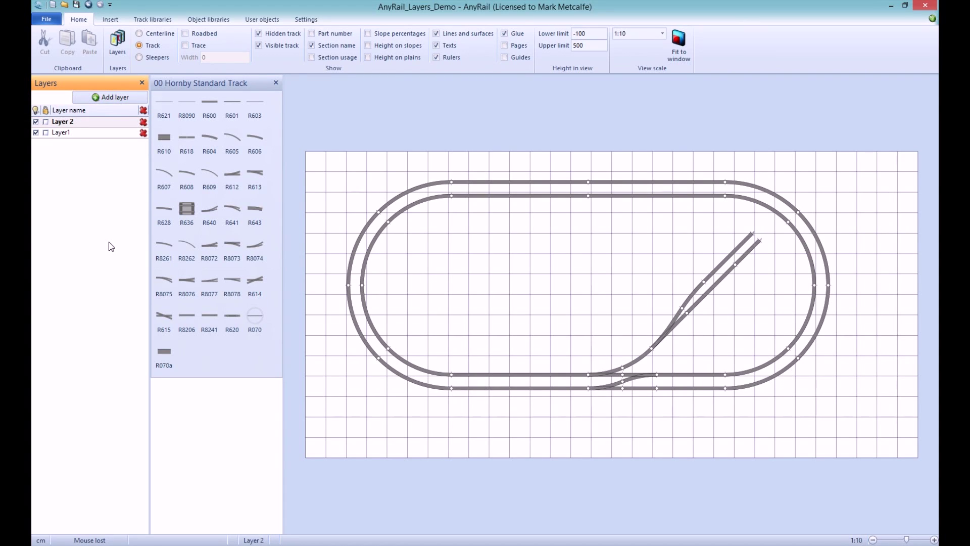
left_click(67, 122)
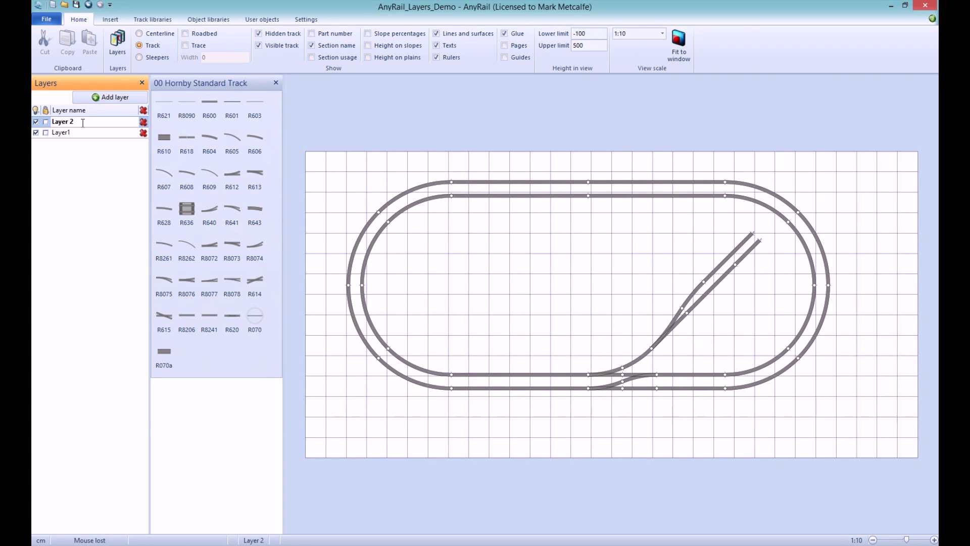
left_click_drag(83, 122, 40, 126)
type("Scenery")
key("Return")
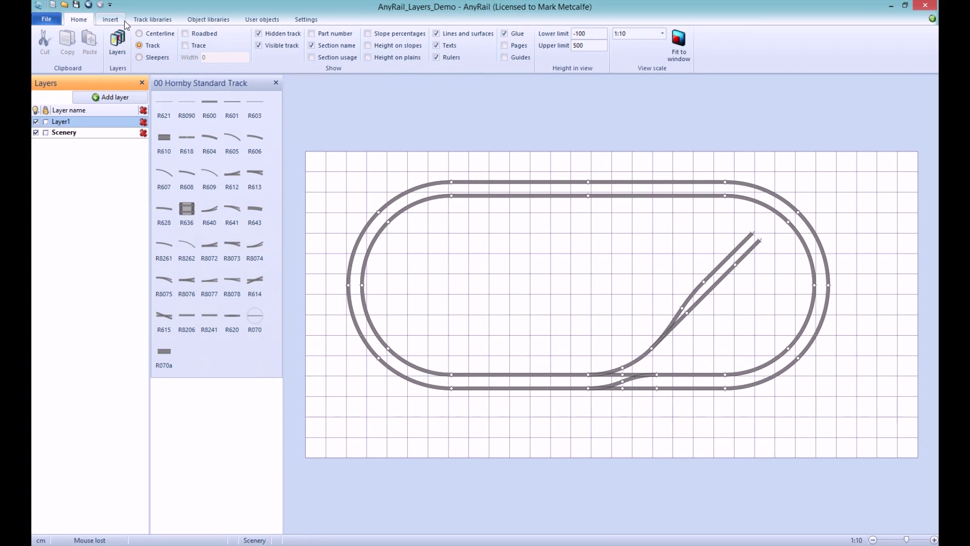
Step: Place three Hornby Skaledale R8614 platforms end to end above the outer loop's upper straight, then close that object library
left_click(193, 21)
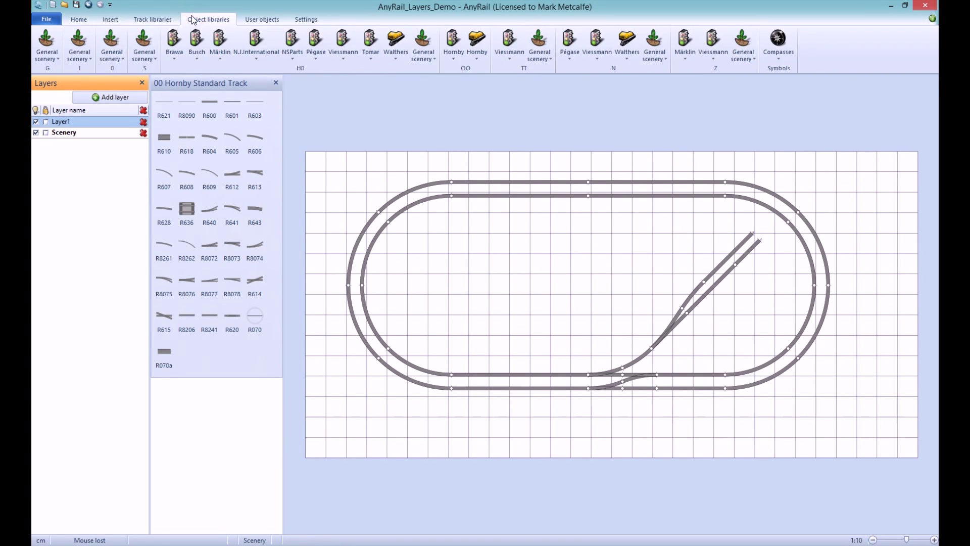
left_click(477, 48)
left_click(489, 68)
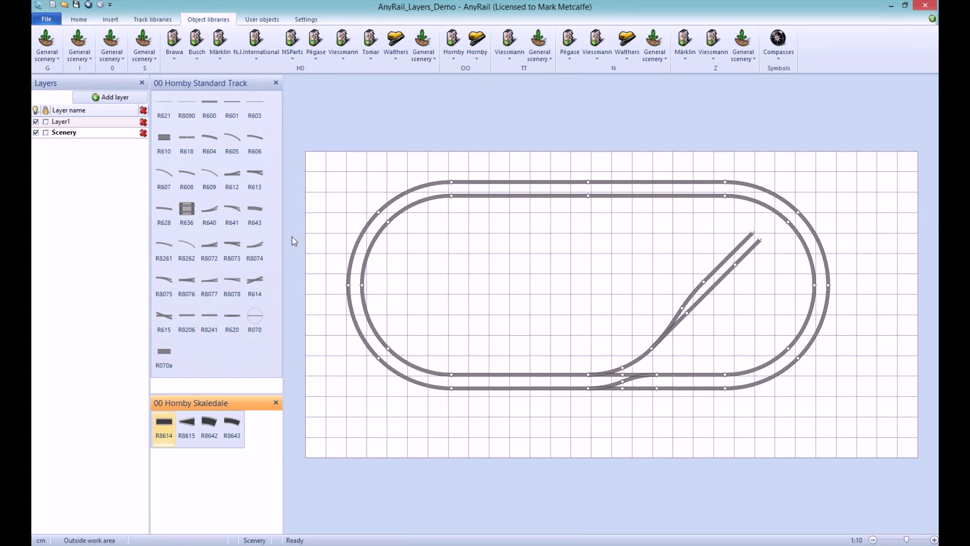
left_click(170, 426)
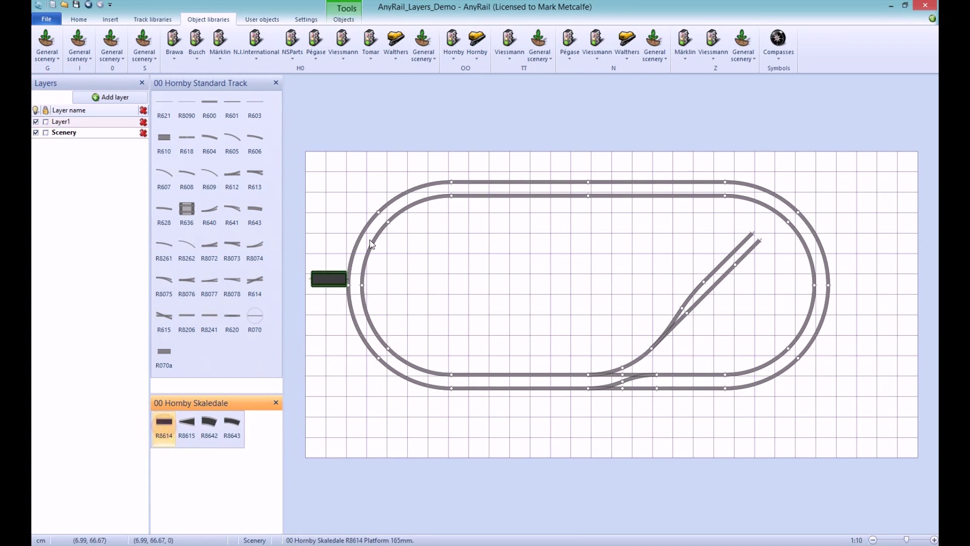
left_click(469, 170)
left_click(164, 427)
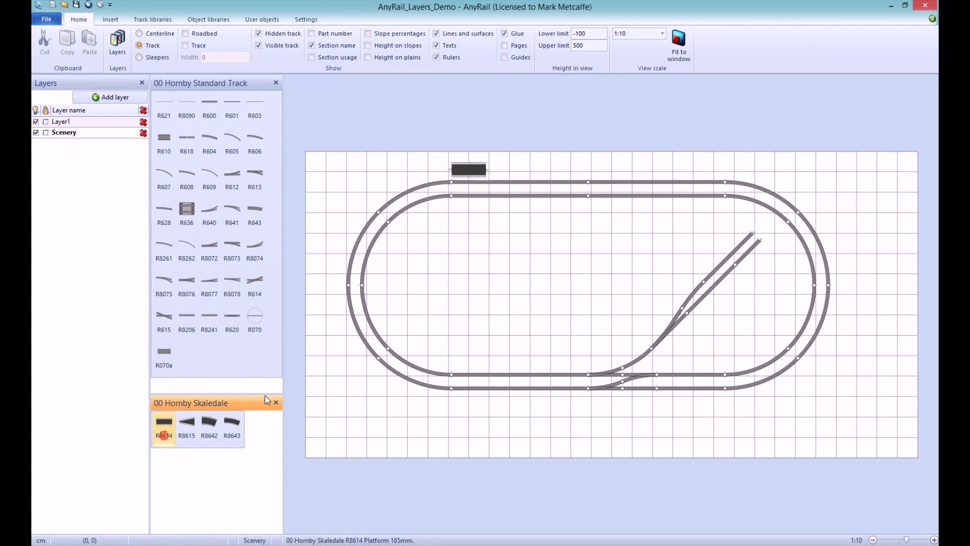
left_click(508, 172)
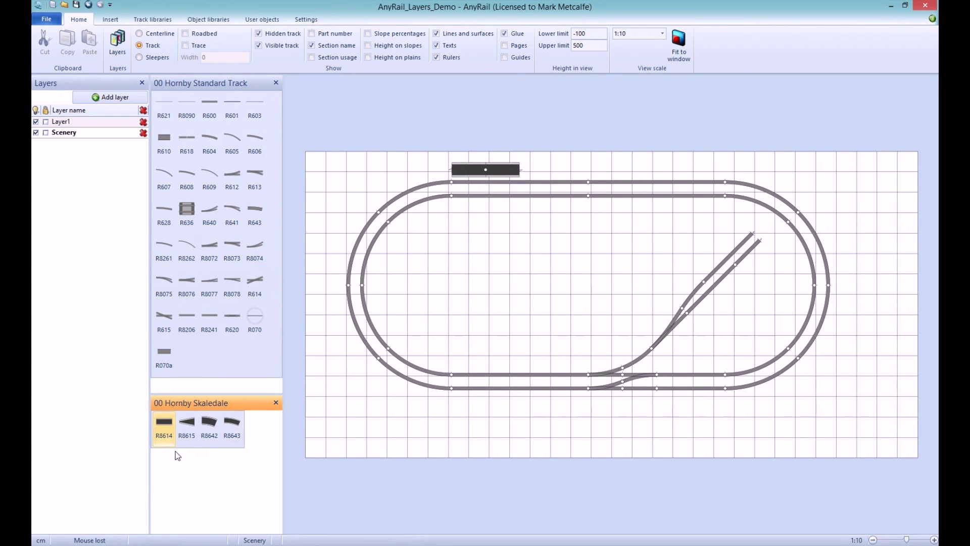
left_click(163, 427)
left_click(534, 172)
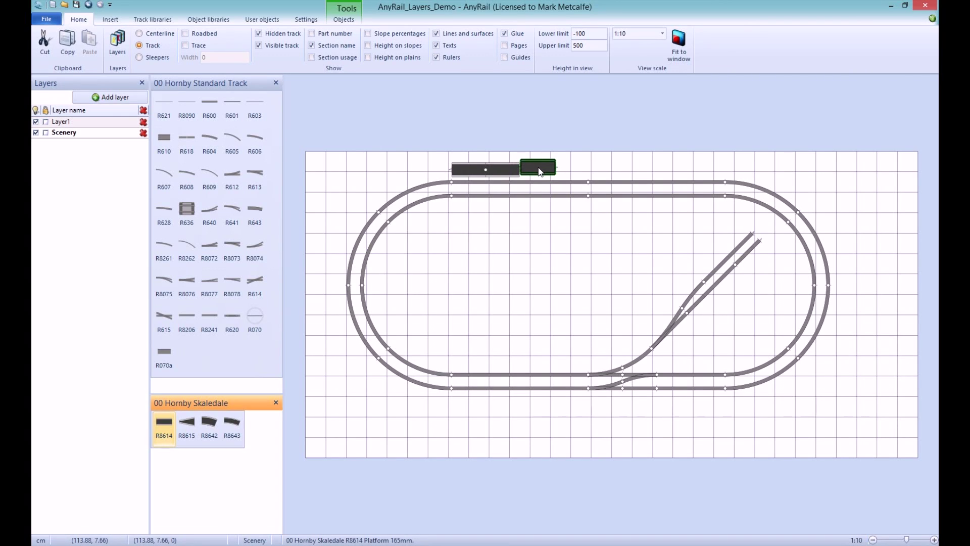
left_click(276, 404)
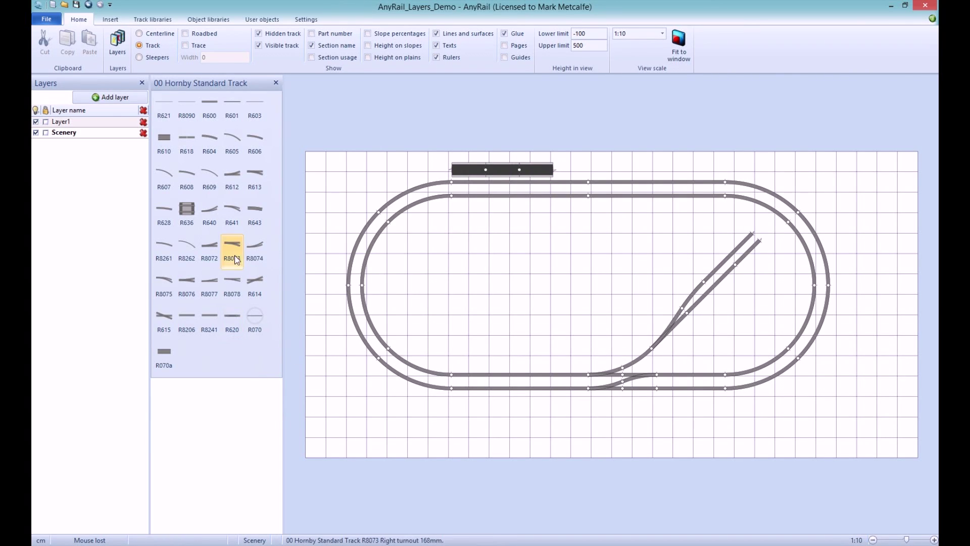
Step: Insert a circle with radius 10 in the upper-left corner of the baseboard
left_click(110, 19)
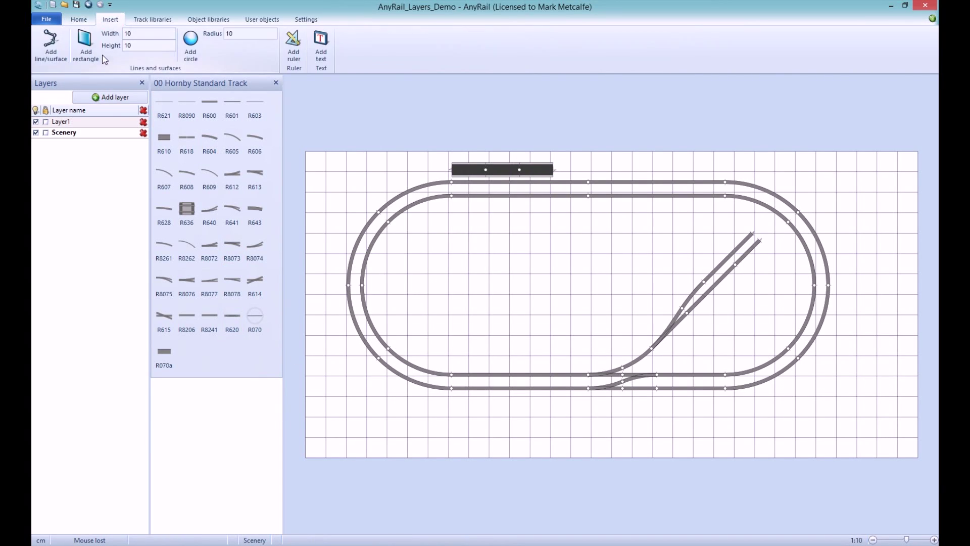
left_click(191, 45)
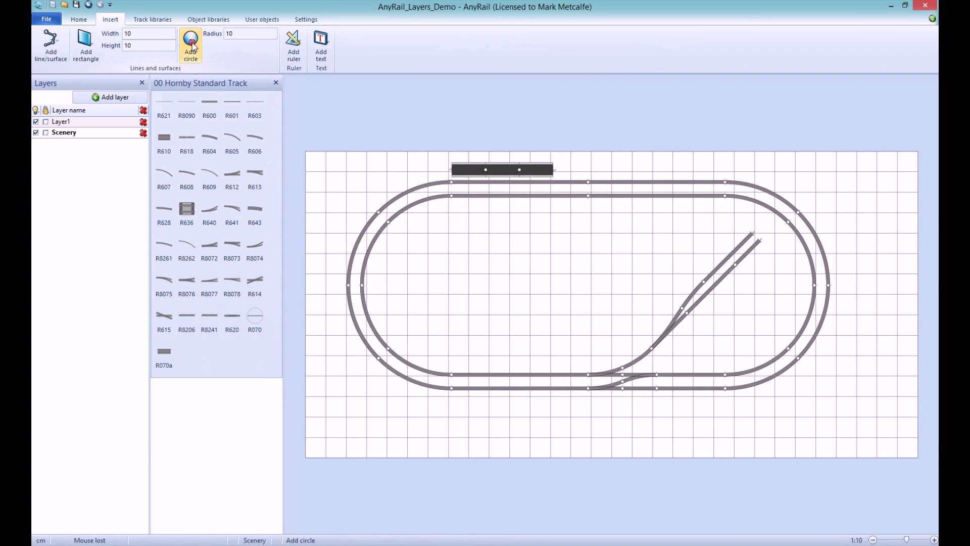
left_click(336, 172)
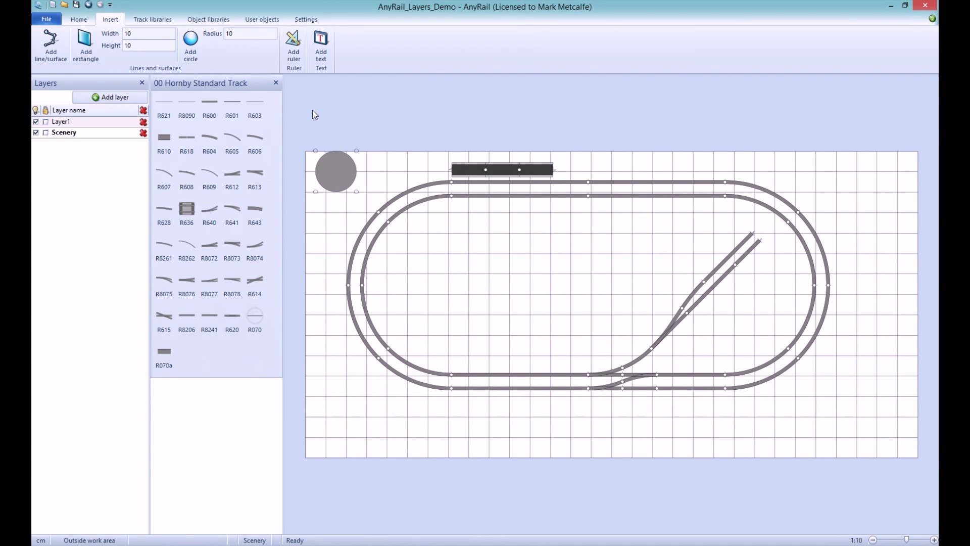
Step: Stretch the circle into an irregular pond shape by moving its four outline points outward, the lower-left one to 0, 40
left_click_drag(315, 191, 305, 232)
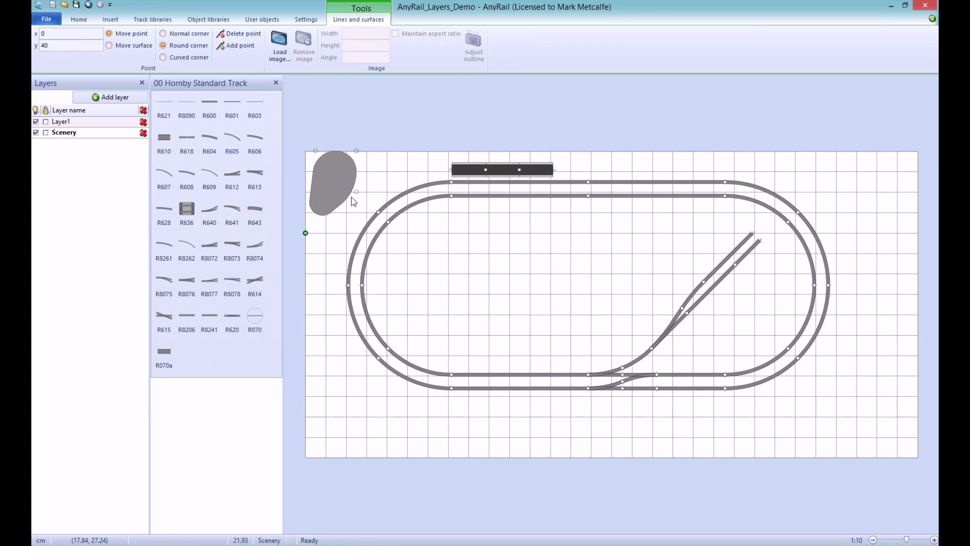
left_click_drag(356, 192, 386, 194)
left_click_drag(356, 151, 406, 151)
left_click_drag(315, 150, 285, 151)
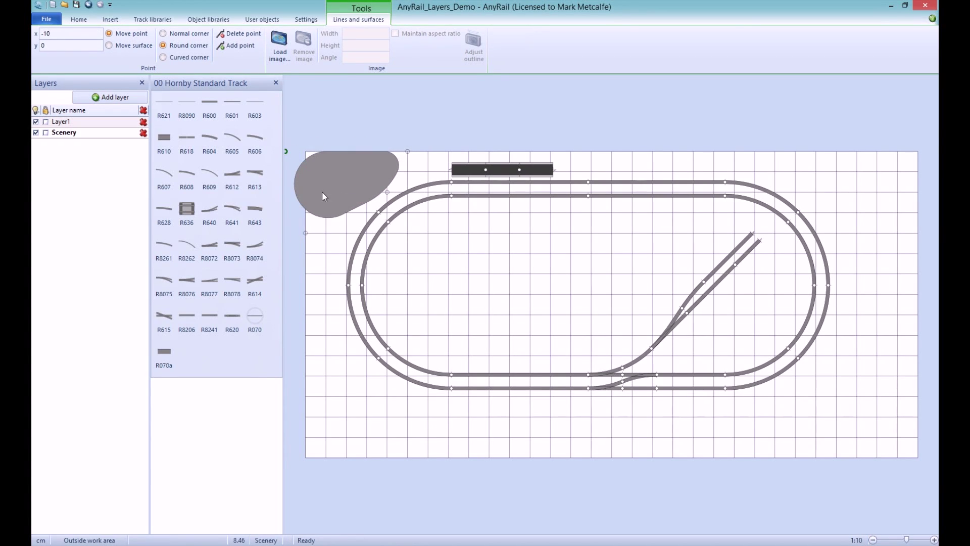
Step: Add a point on the pond's lower edge and reposition the lower outline points beside the outer curve
left_click(342, 216)
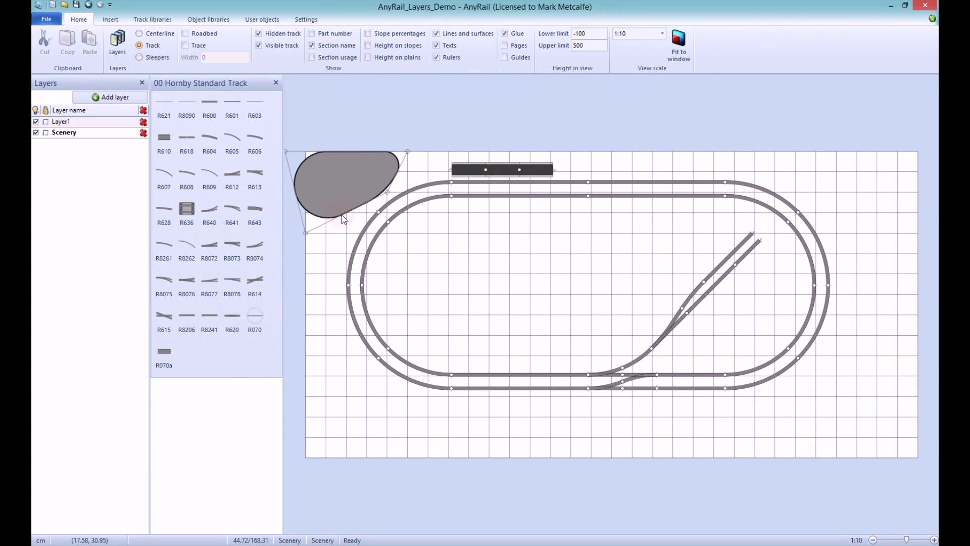
left_click(342, 216)
right_click(342, 217)
left_click(367, 272)
left_click_drag(346, 216, 319, 223)
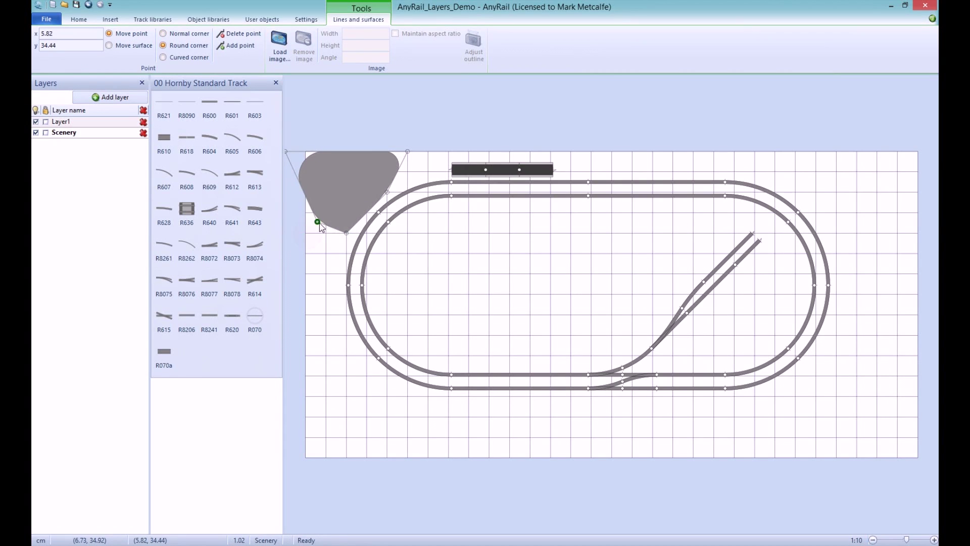
Step: Add a point on the pond's left edge and move the lower-left outline point to 0, 40
right_click(303, 170)
left_click(309, 178)
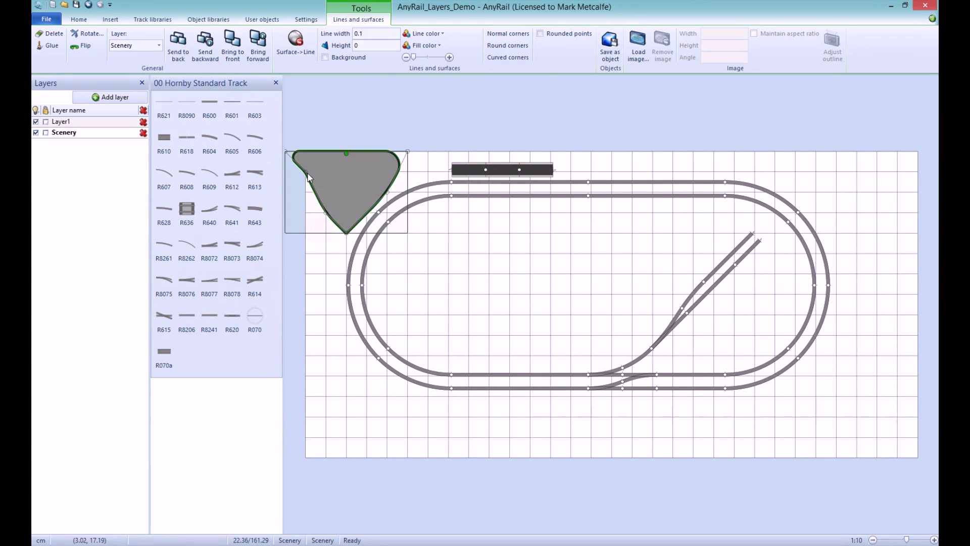
left_click(326, 212)
left_click_drag(326, 212, 305, 233)
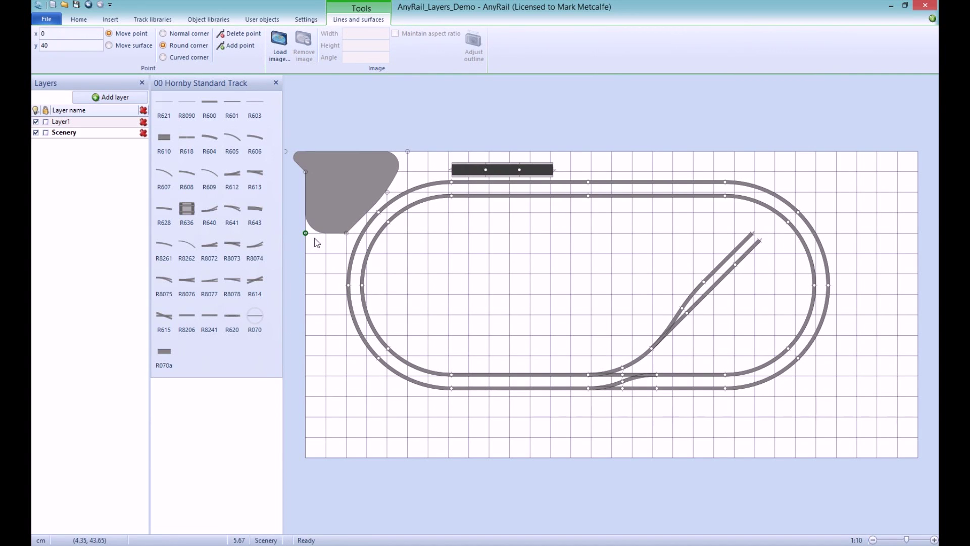
Step: Close the Hornby Standard Track library and move the pond's upper-left outline point to 10, 0
left_click_drag(283, 152, 301, 155)
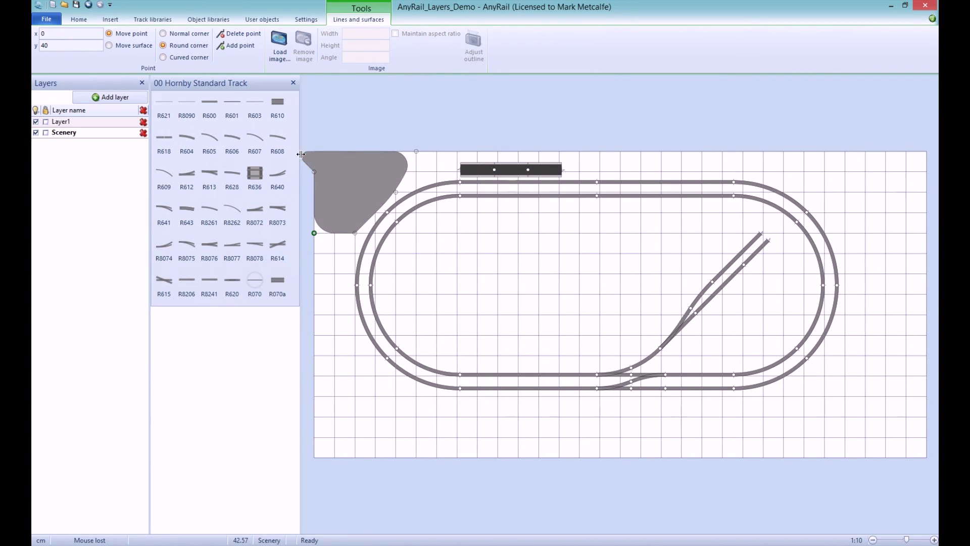
left_click(294, 83)
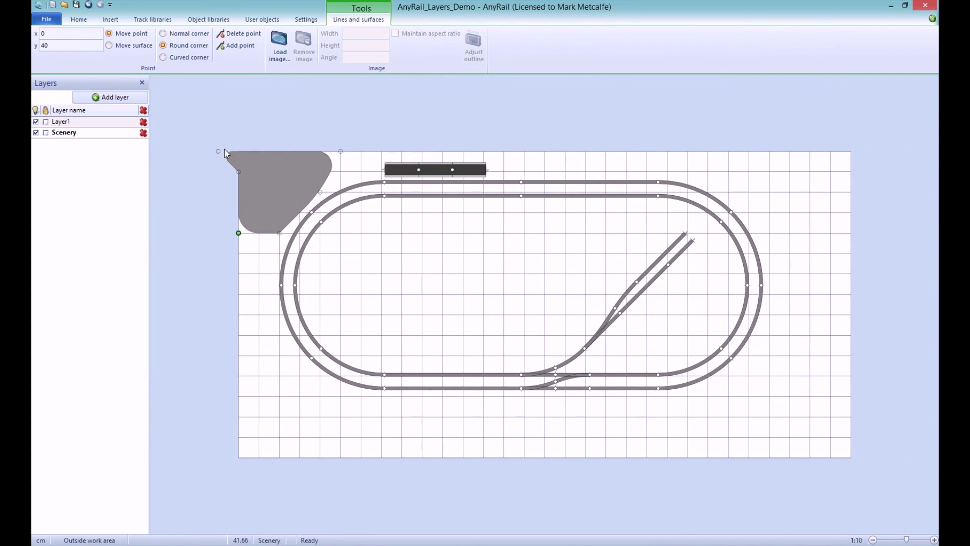
left_click_drag(218, 151, 257, 151)
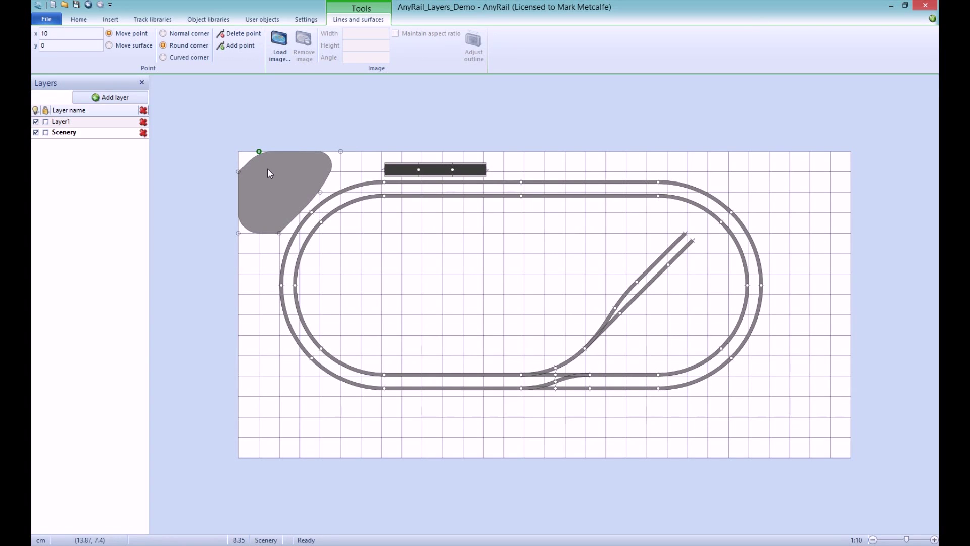
Step: Select the pond surface and set both its fill color and its line color to blue
left_click(332, 169)
left_click(333, 170)
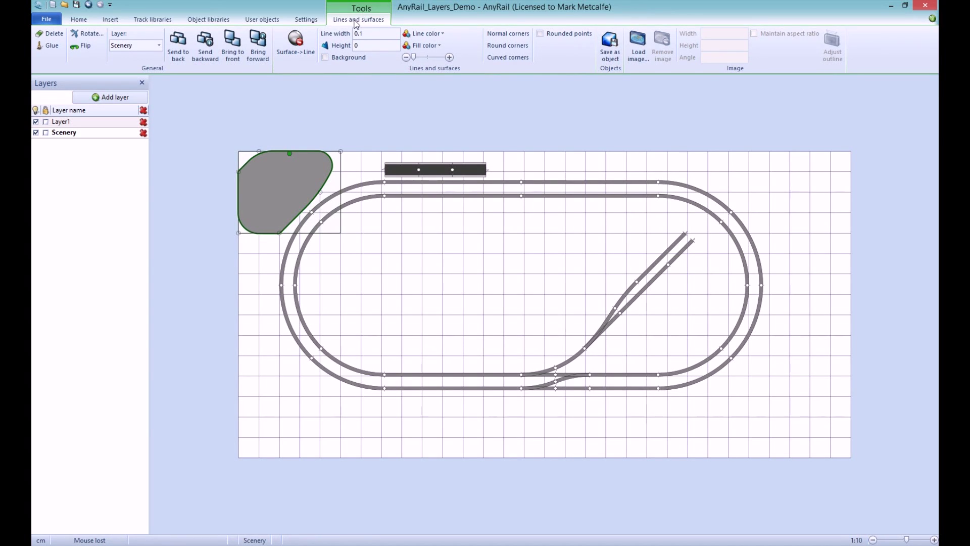
left_click(423, 46)
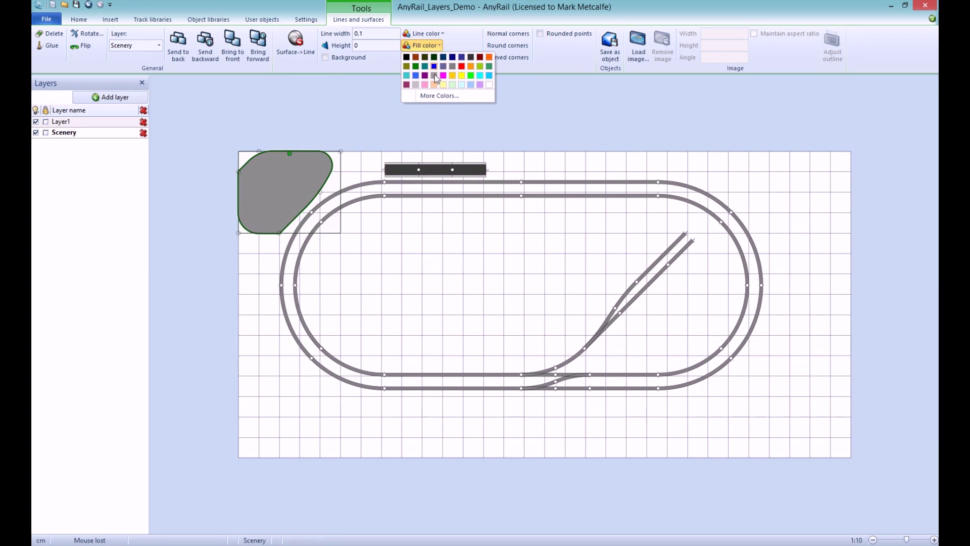
left_click(416, 75)
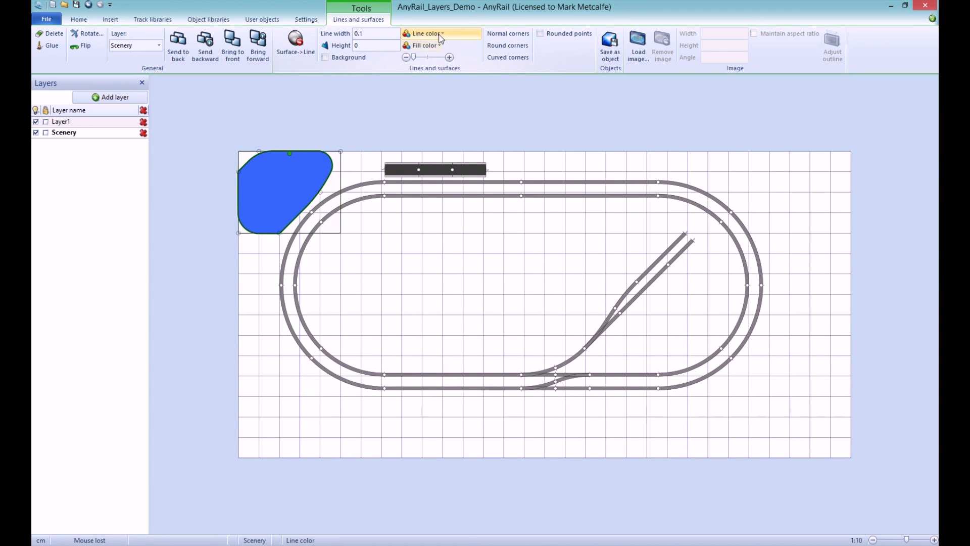
left_click(441, 33)
left_click(417, 64)
left_click(370, 94)
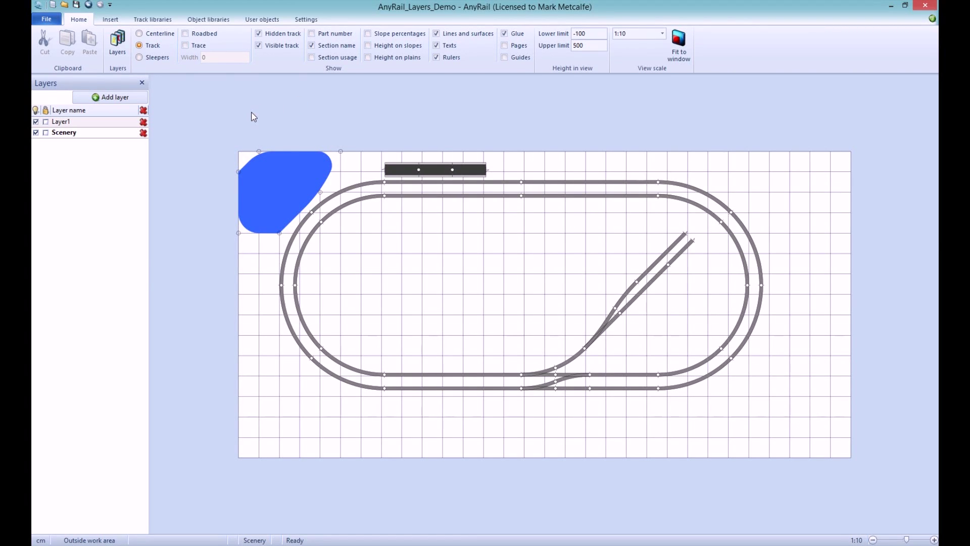
Step: Make Layer1 the active layer and toggle the Scenery layer's visibility off and back on
left_click(72, 125)
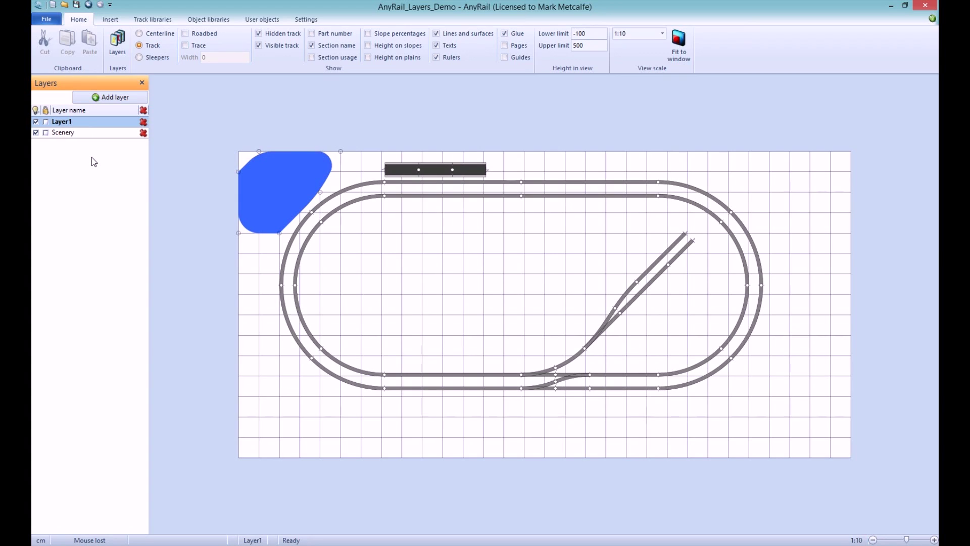
left_click(36, 133)
left_click(36, 133)
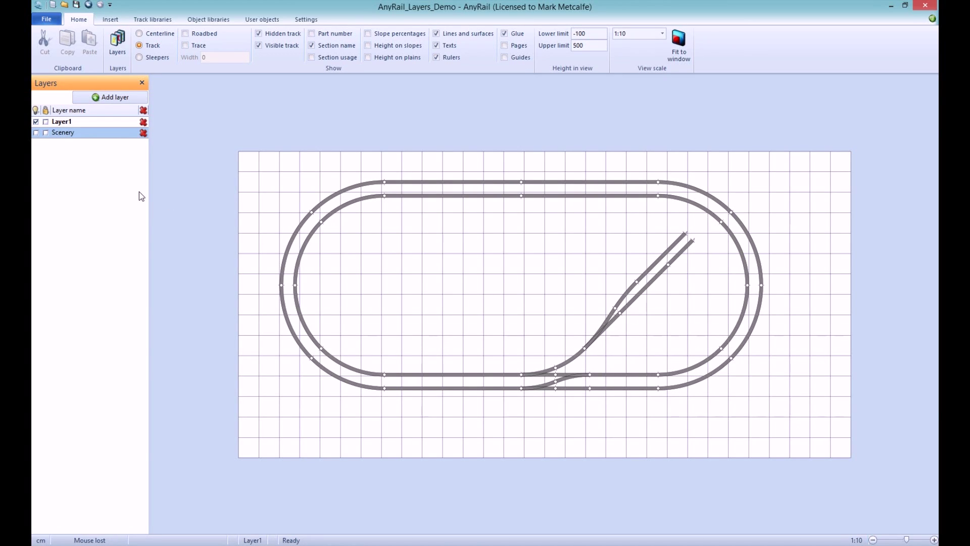
left_click(36, 133)
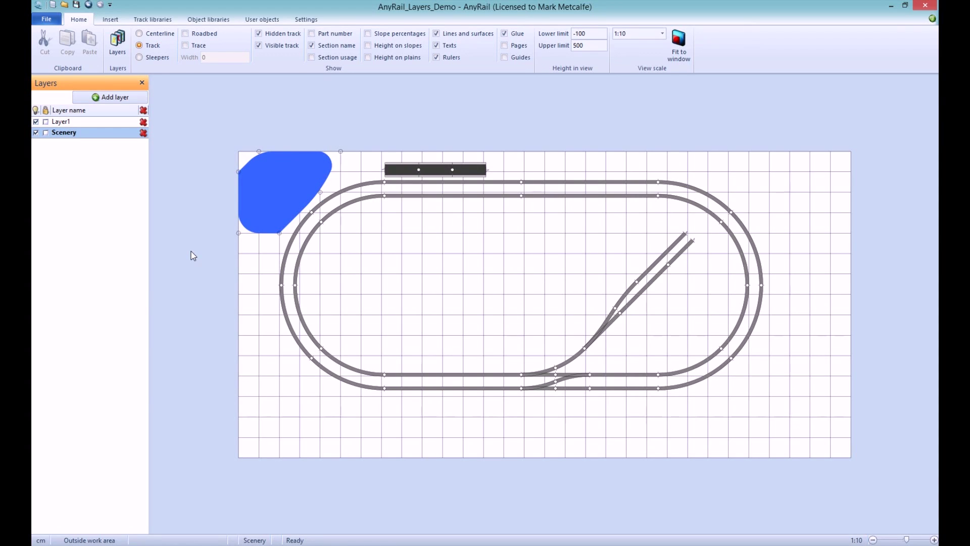
Step: Sort the layer list by layer name in descending order
left_click(77, 111)
left_click(77, 111)
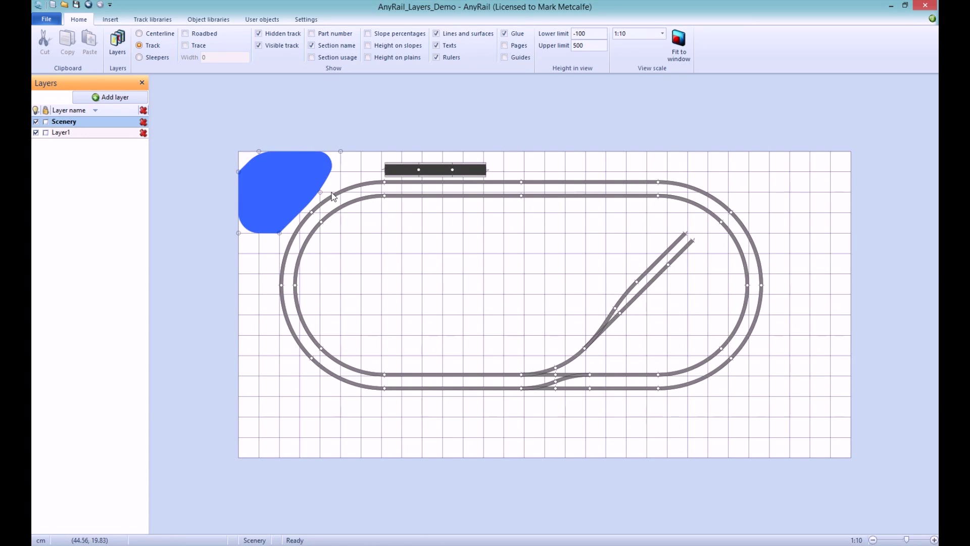
Step: Select all three connected platform sections and assign them to Layer1
left_click(393, 180)
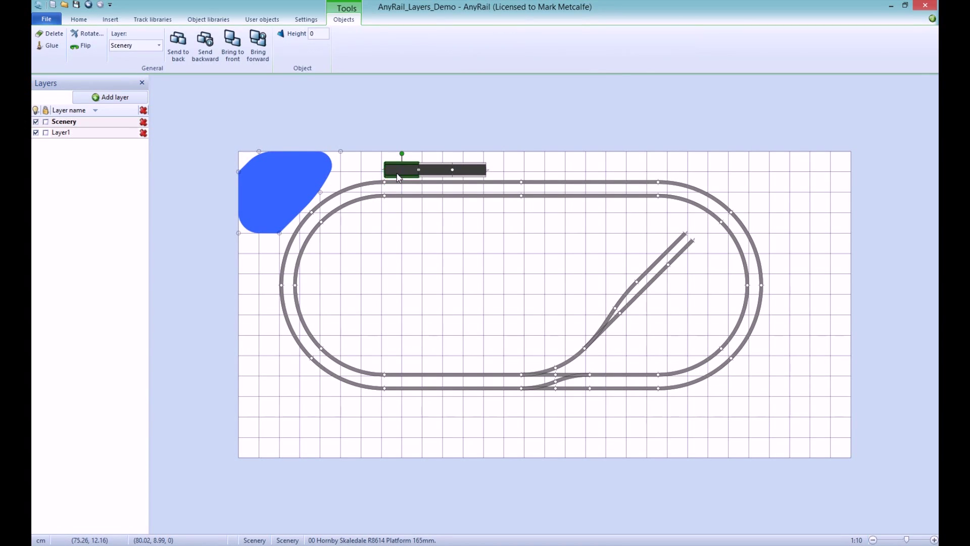
left_click(396, 181)
left_click(401, 180)
left_click(400, 180)
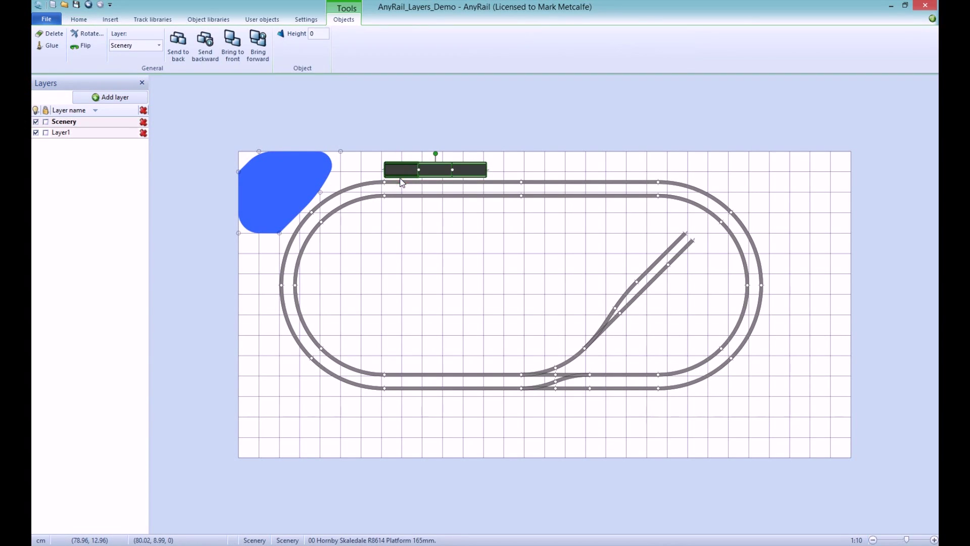
left_click(159, 46)
left_click(138, 57)
left_click(178, 148)
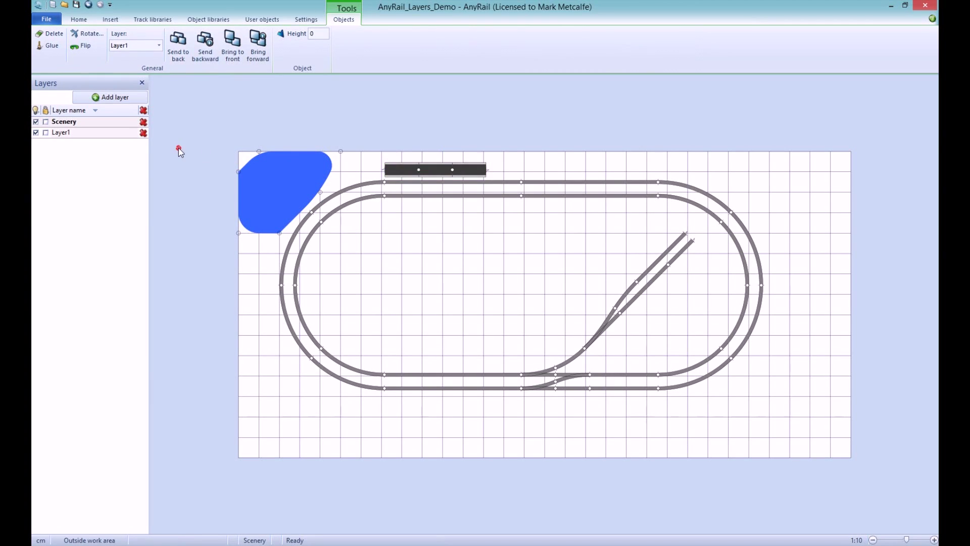
left_click(69, 124)
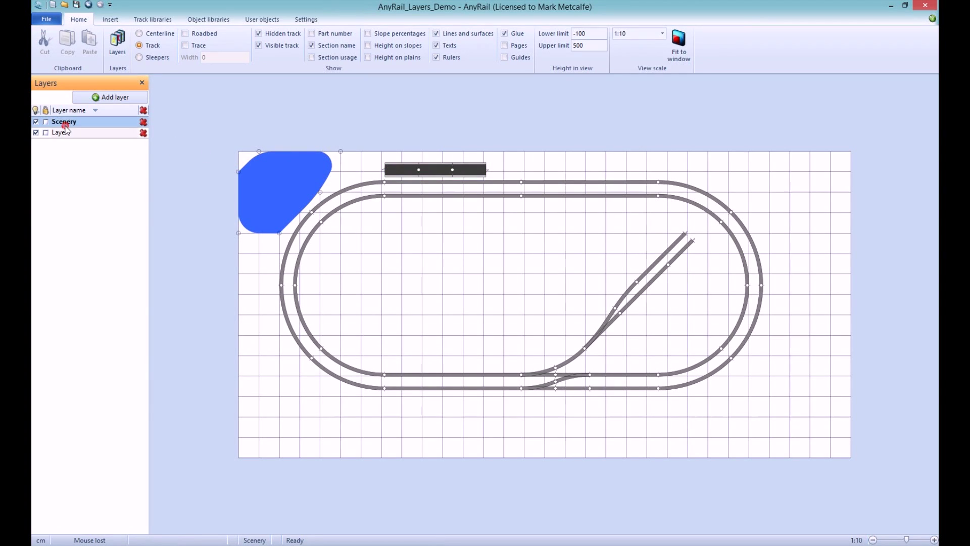
Step: Toggle the visibility of Layer1 off and back on, and do the same for the Scenery layer
left_click(36, 133)
left_click(36, 133)
left_click(42, 129)
left_click(36, 122)
left_click(35, 122)
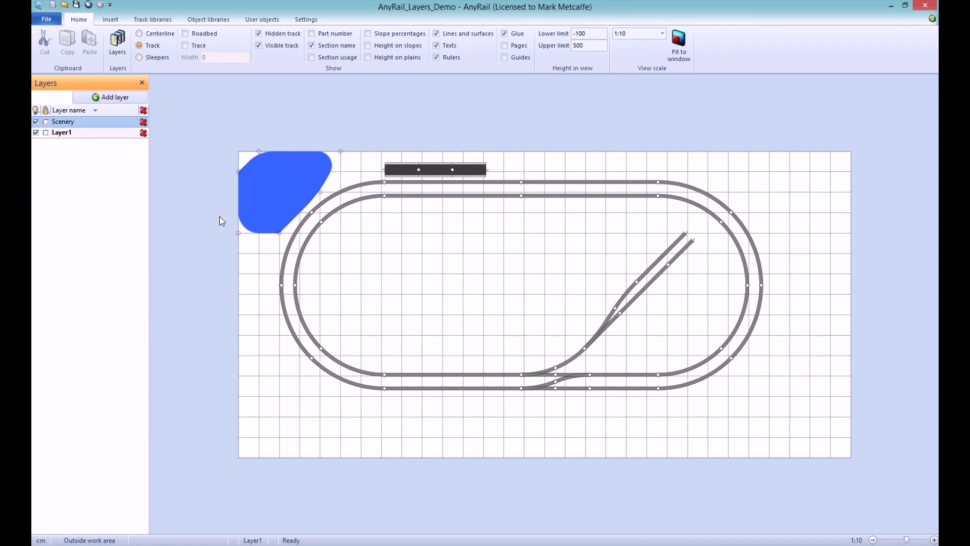
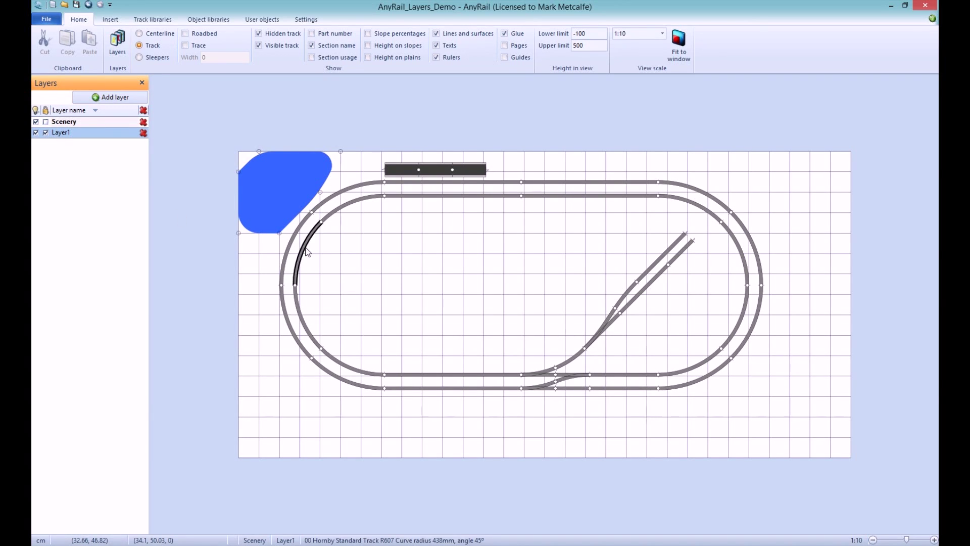
Step: Add a third layer to the plan and open the 00 Hornby Standard Track library
left_click(131, 96)
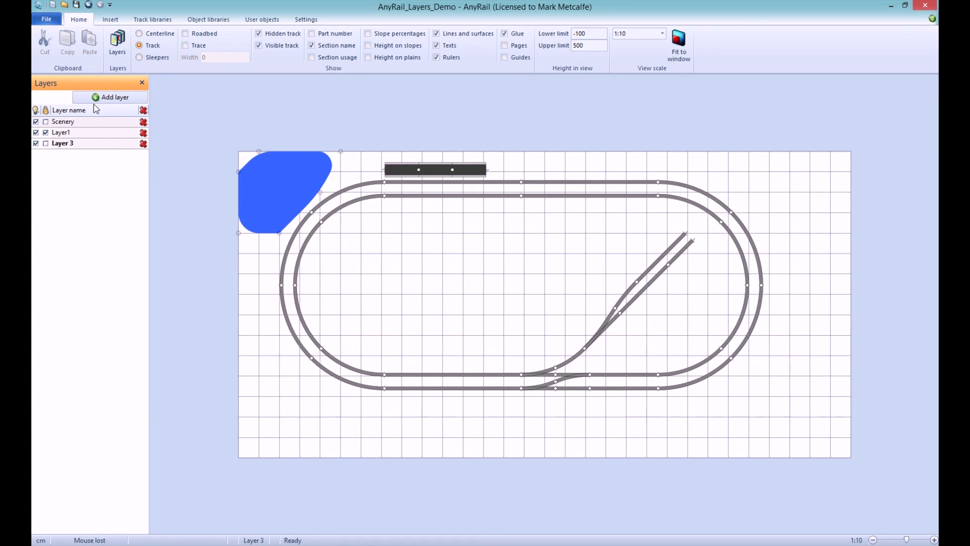
left_click(102, 144)
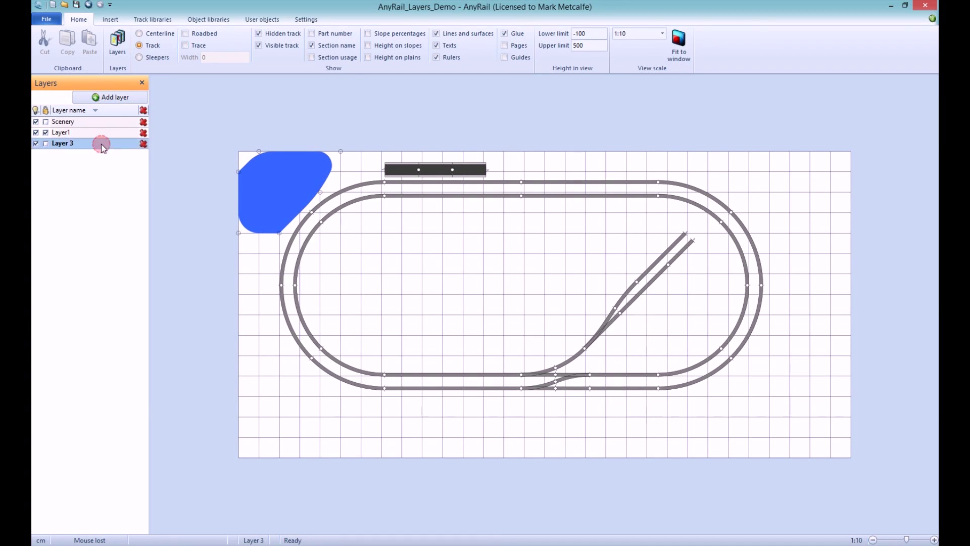
left_click(139, 20)
left_click(458, 59)
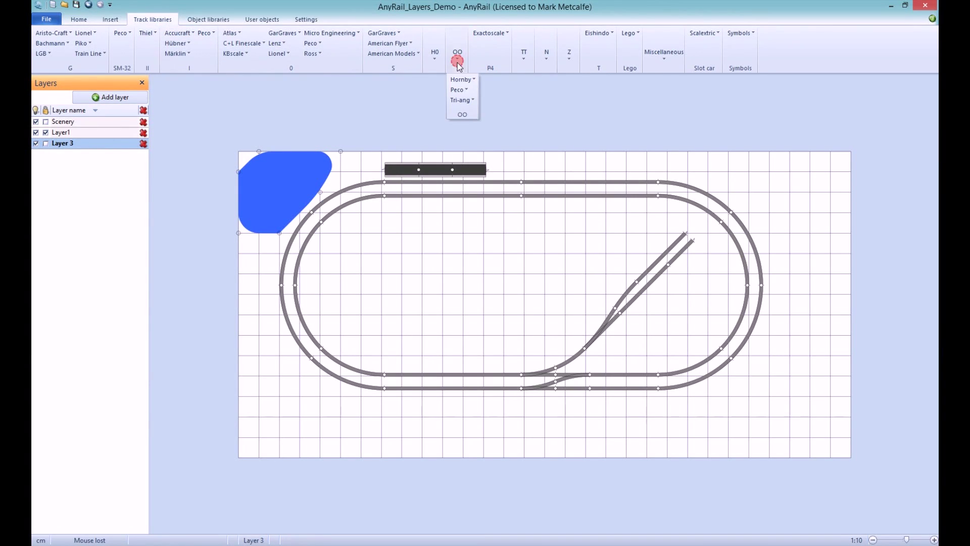
left_click(461, 79)
left_click(472, 90)
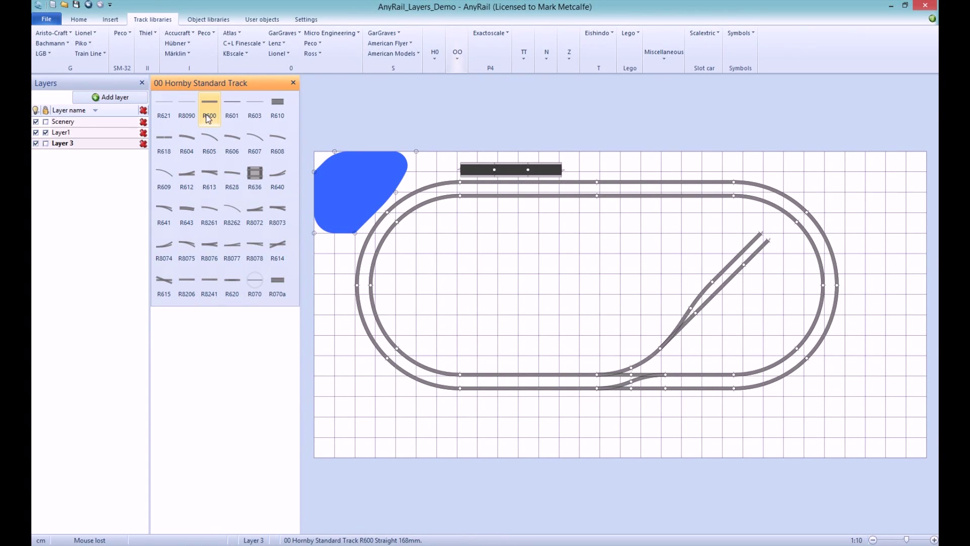
Step: Place two R603 straights end to end below the oval on Layer 3
left_click(254, 105)
left_click_drag(400, 185, 430, 403)
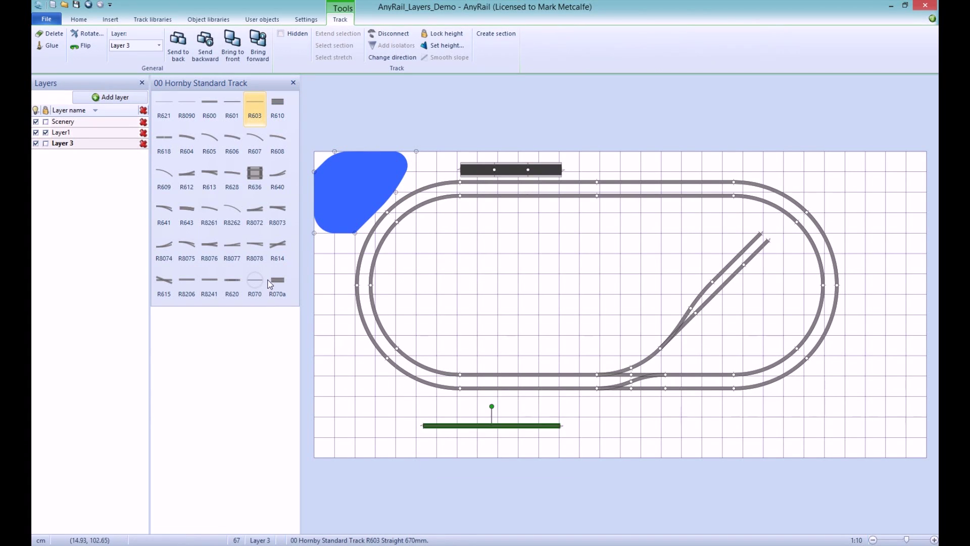
left_click(262, 119)
left_click_drag(413, 212, 573, 428)
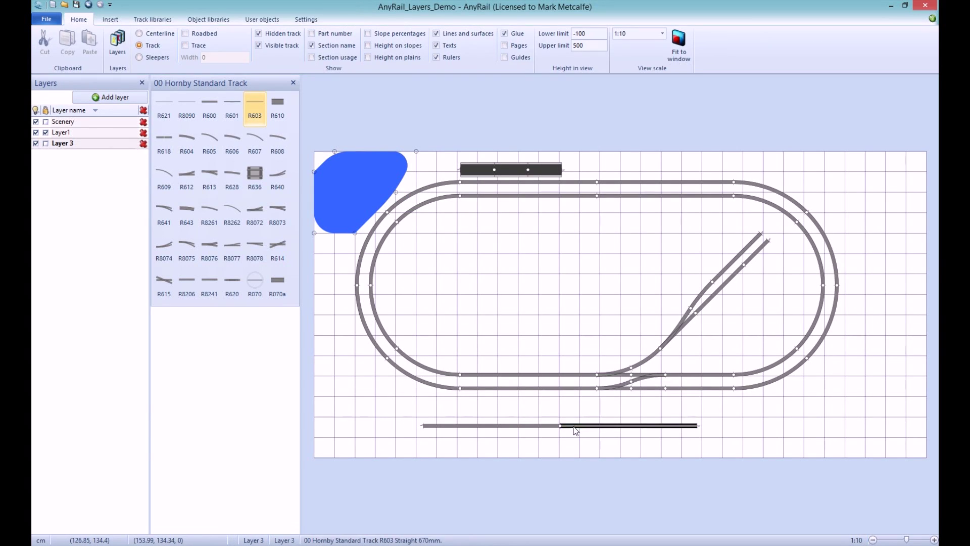
Step: With Scenery as the active layer, shift the two joined straights slightly down and right, and try selecting the inner oval on locked Layer1
left_click(63, 122)
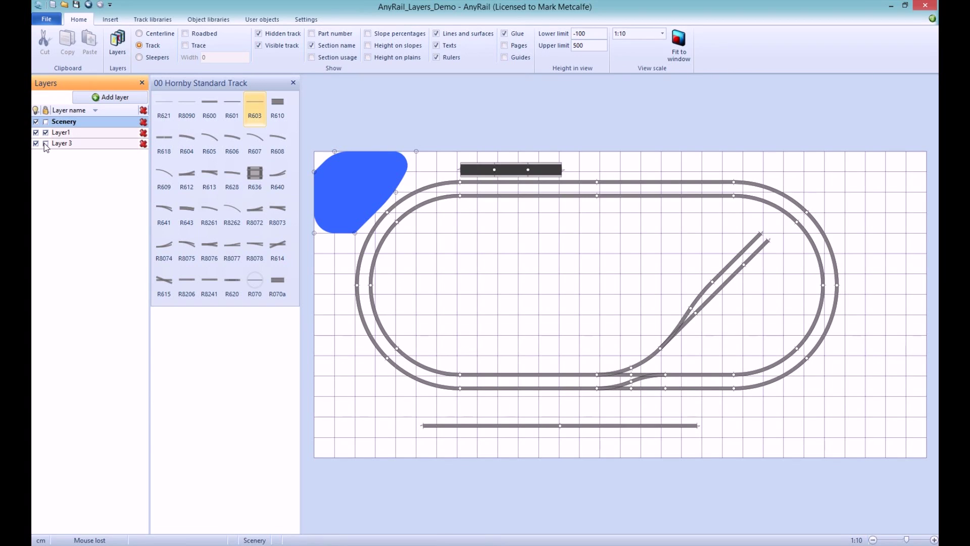
left_click(450, 432)
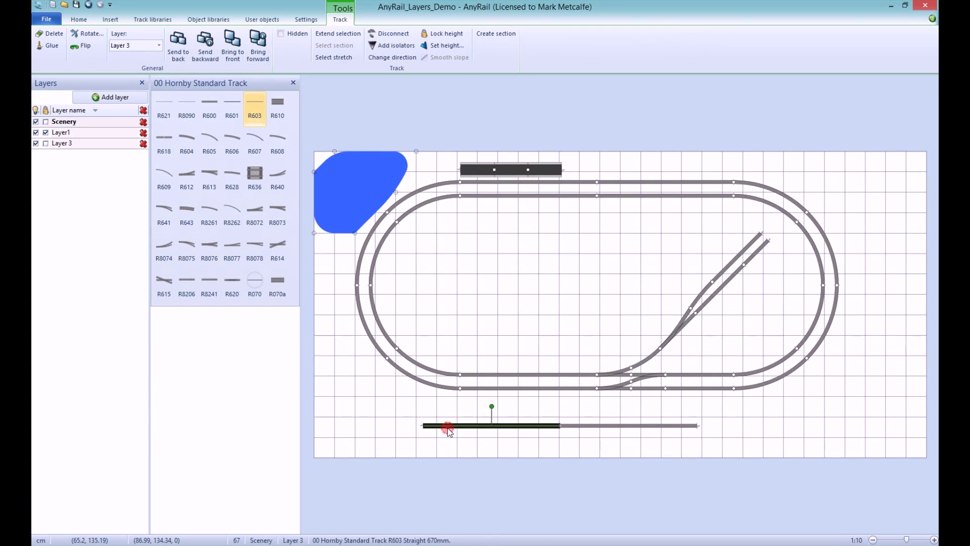
left_click_drag(446, 430, 465, 437)
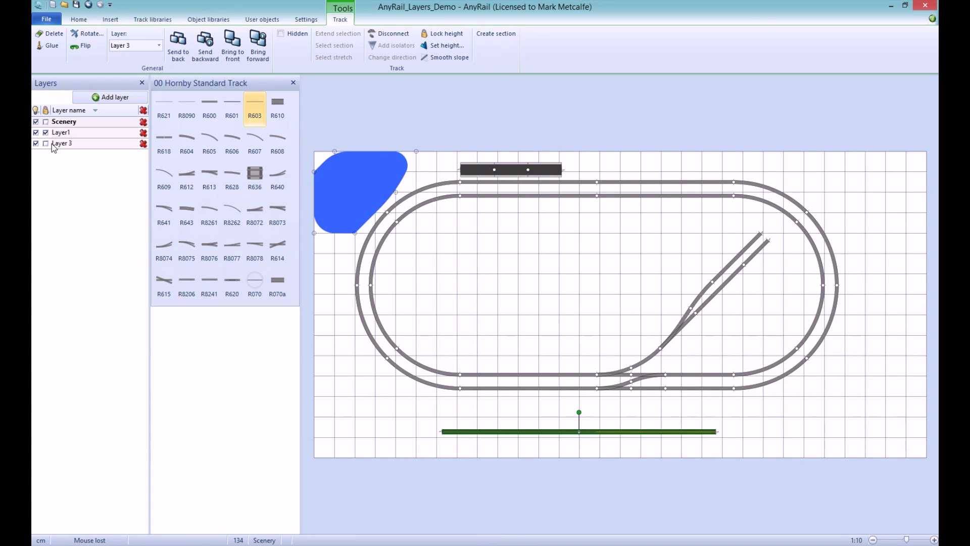
double_click(375, 265)
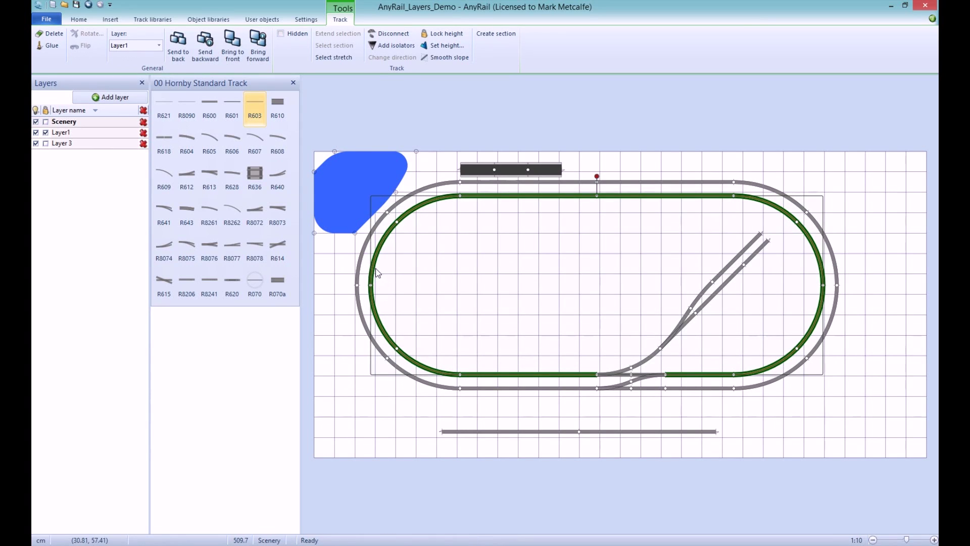
left_click(412, 276)
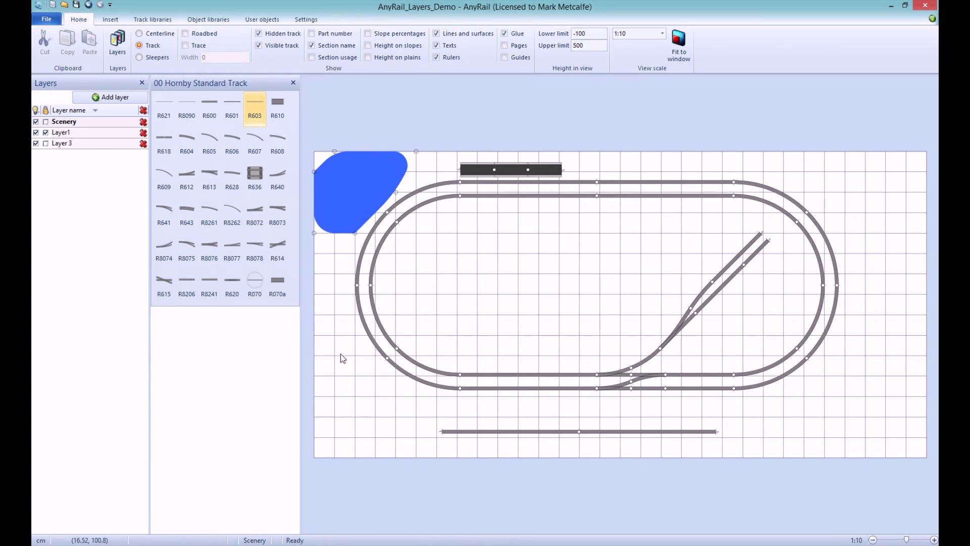
Step: Attach the two joined straights to the open end of the upper diagonal siding and select the whole connected track
left_click_drag(454, 436, 775, 238)
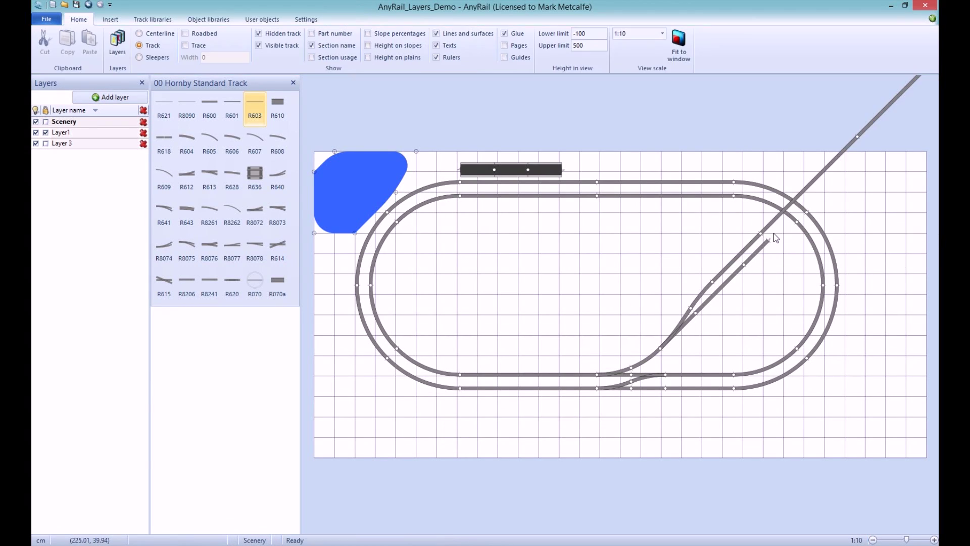
double_click(505, 376)
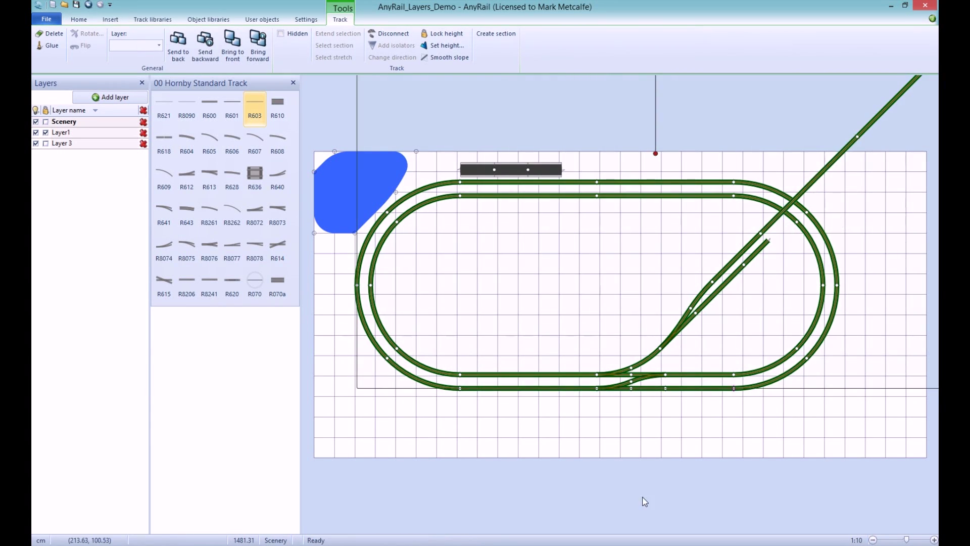
left_click(557, 420)
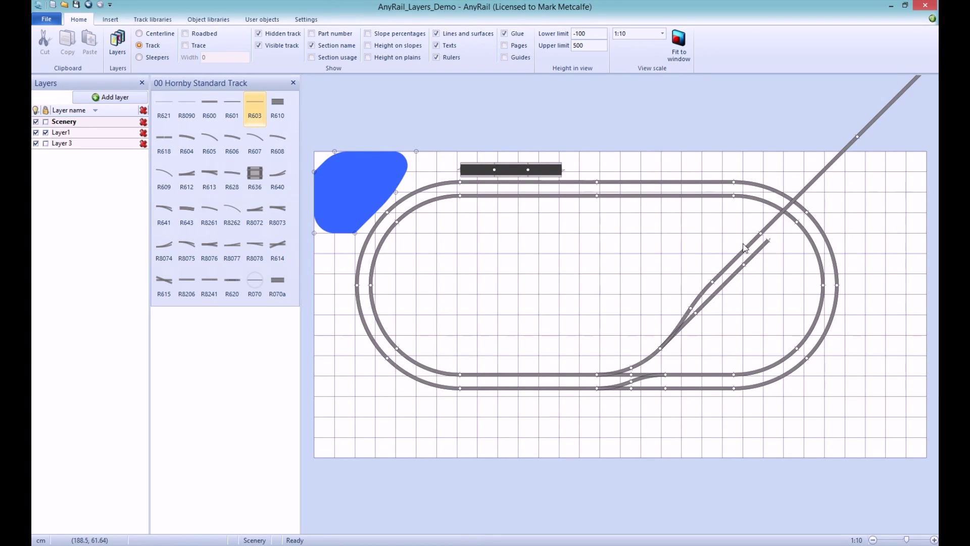
Step: Disconnect the R603 straight nearest the siding's end and move it below the oval
left_click(768, 227)
right_click(770, 229)
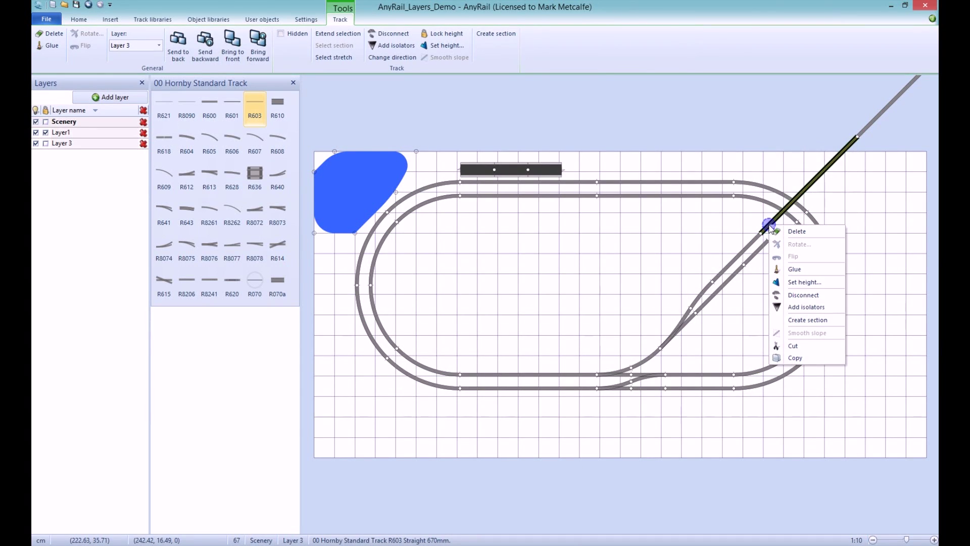
left_click(797, 292)
left_click_drag(823, 178, 580, 454)
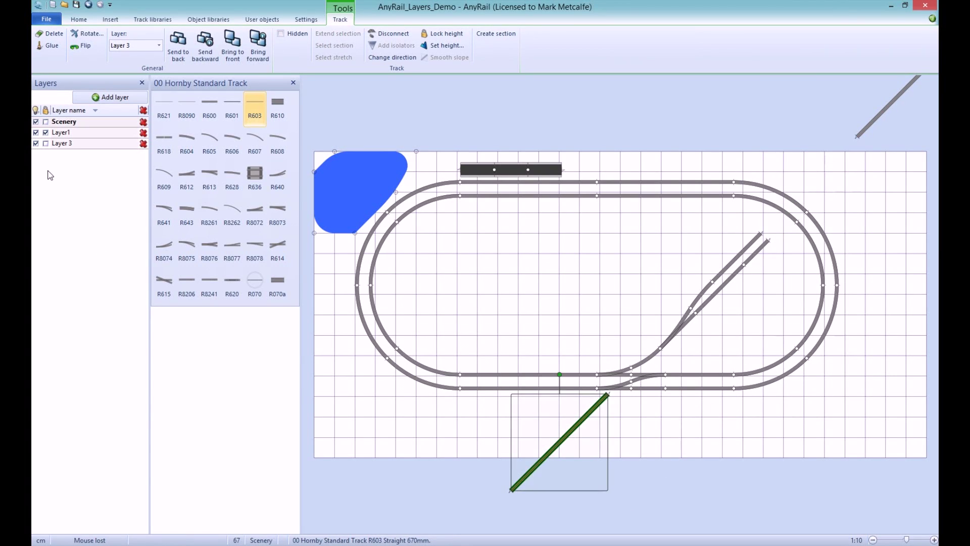
Step: Toggle Layer 3's visibility off and back on twice
left_click(36, 144)
left_click(36, 144)
left_click(36, 144)
left_click(36, 144)
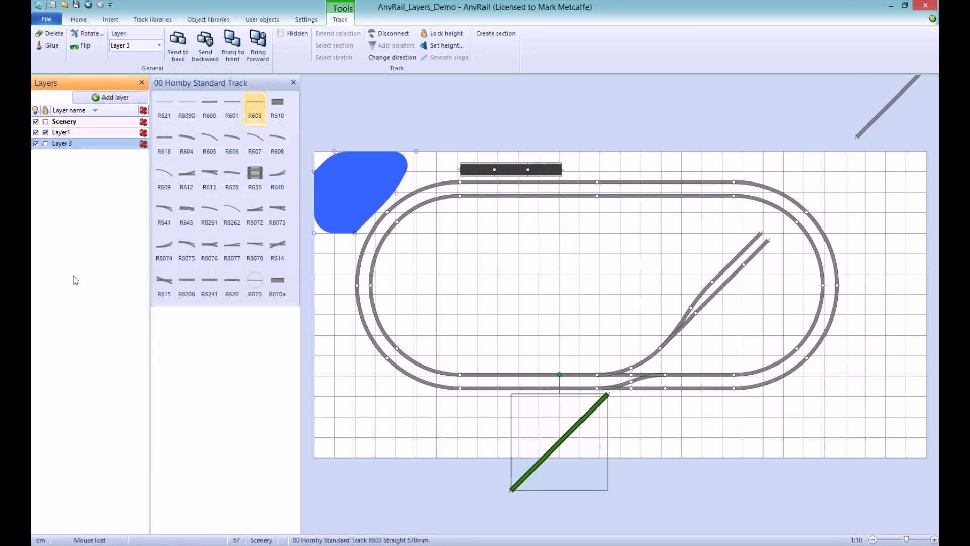